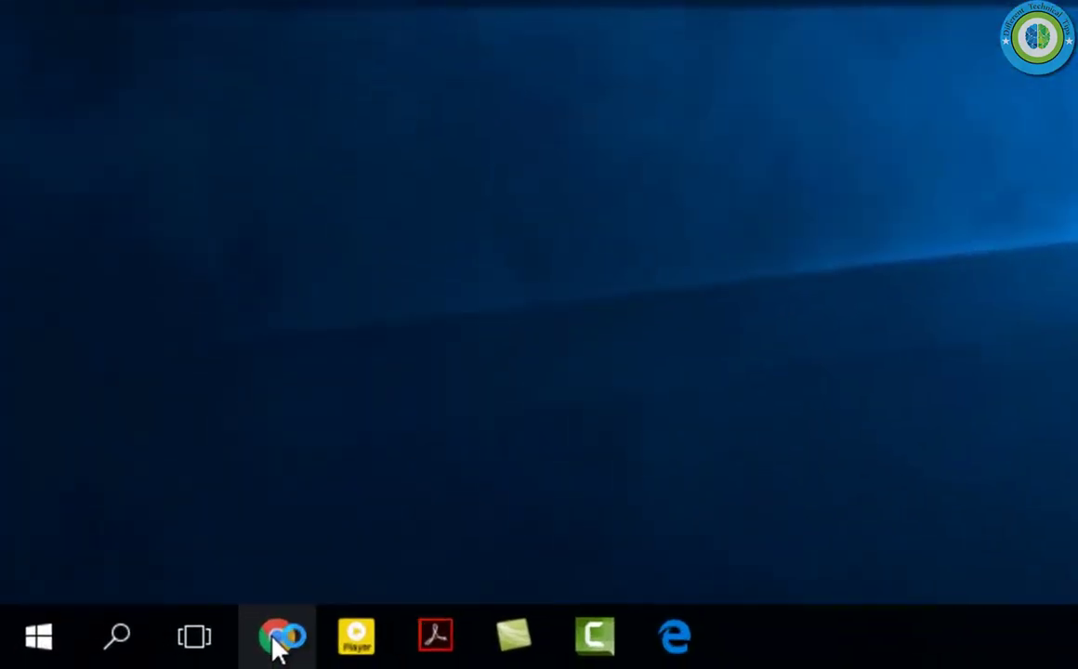
Step: Launch Chrome and load gmail.com
{"action": "left_click", "coordinate": [203, 651]}
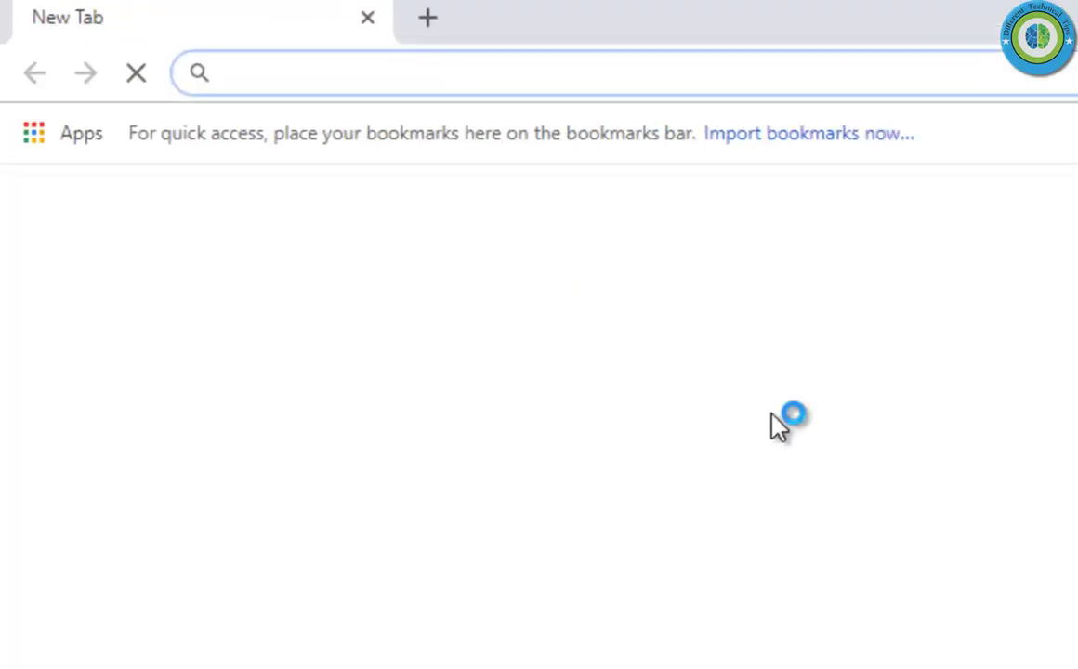
{"action": "type", "text": "gmail.com"}
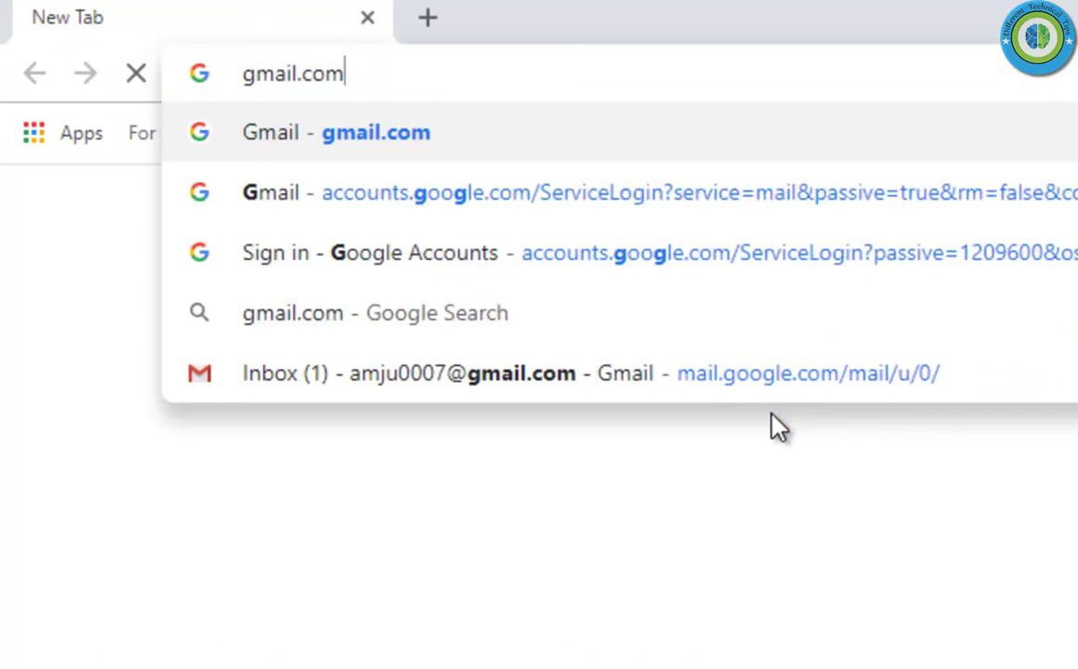
{"action": "key", "text": "Return"}
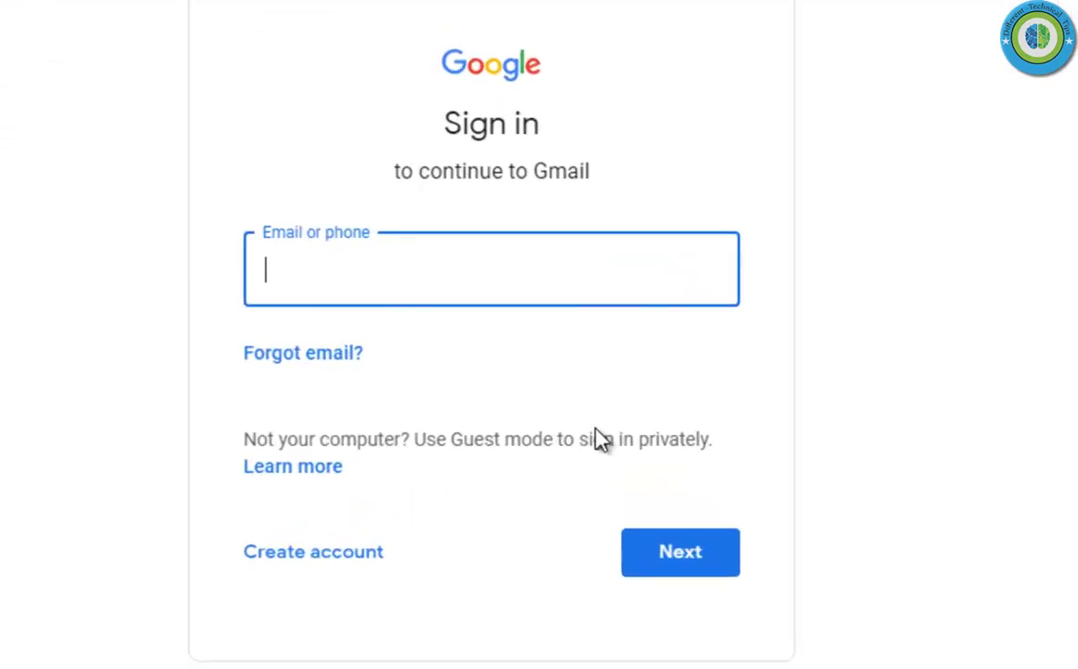
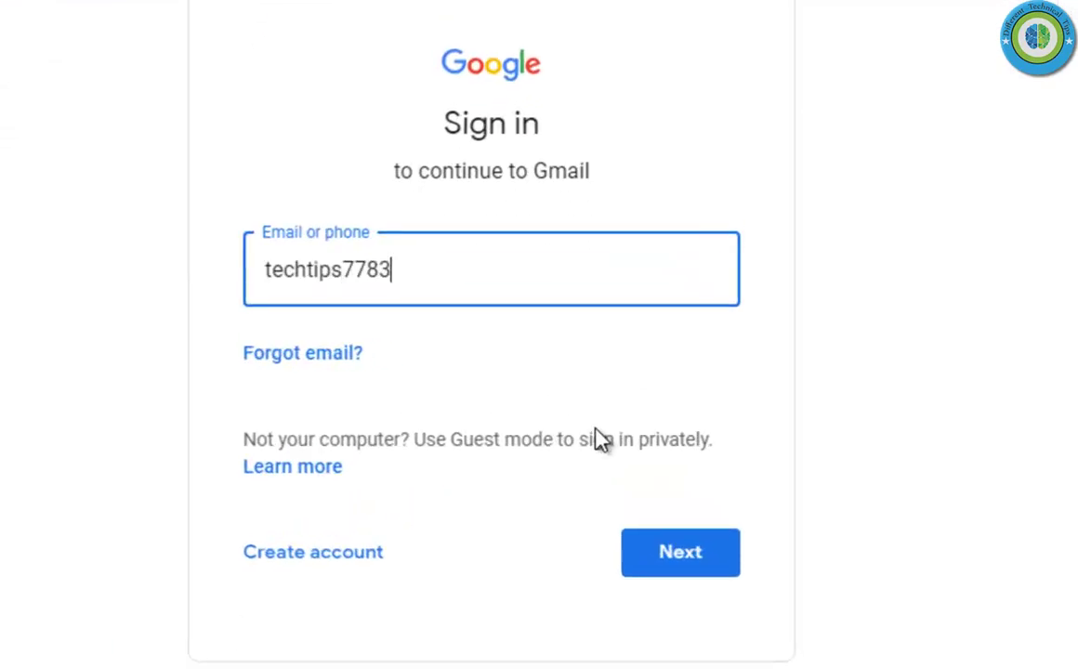
Step: Sign in to the sending account with its e-mail address and password
{"action": "key", "text": "Return"}
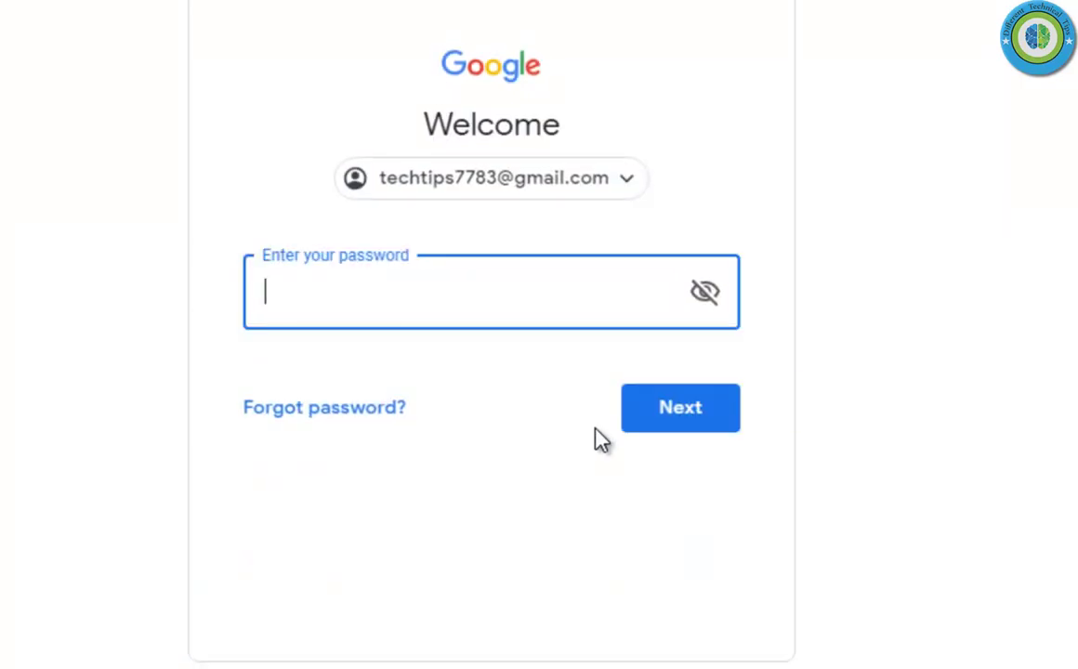
{"action": "type", "text": "•••"}
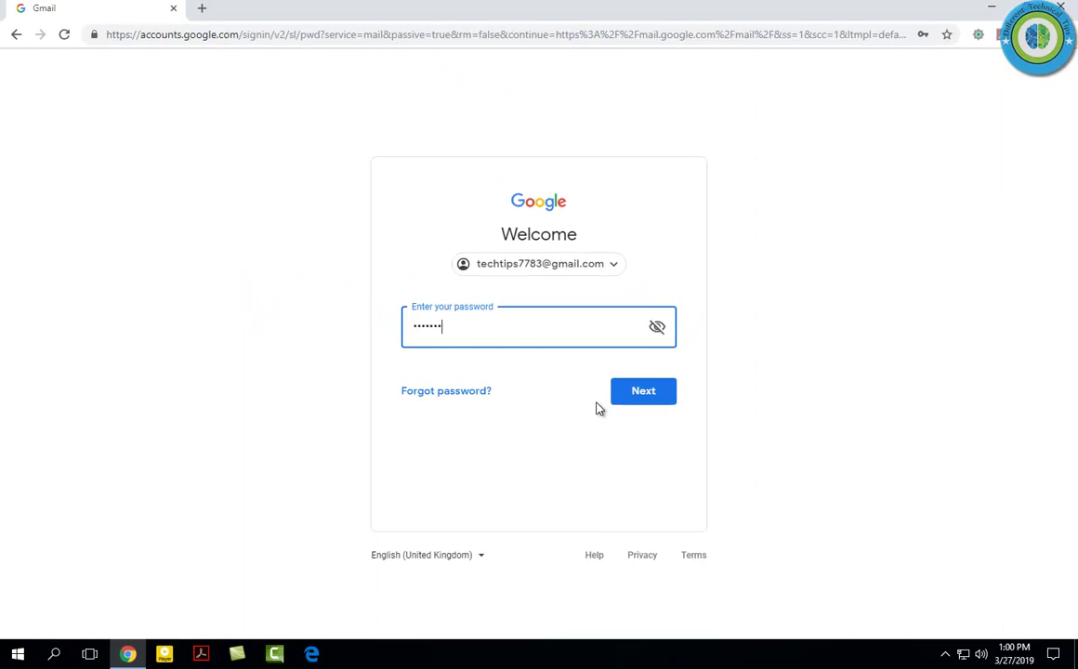
{"action": "key", "text": "Return"}
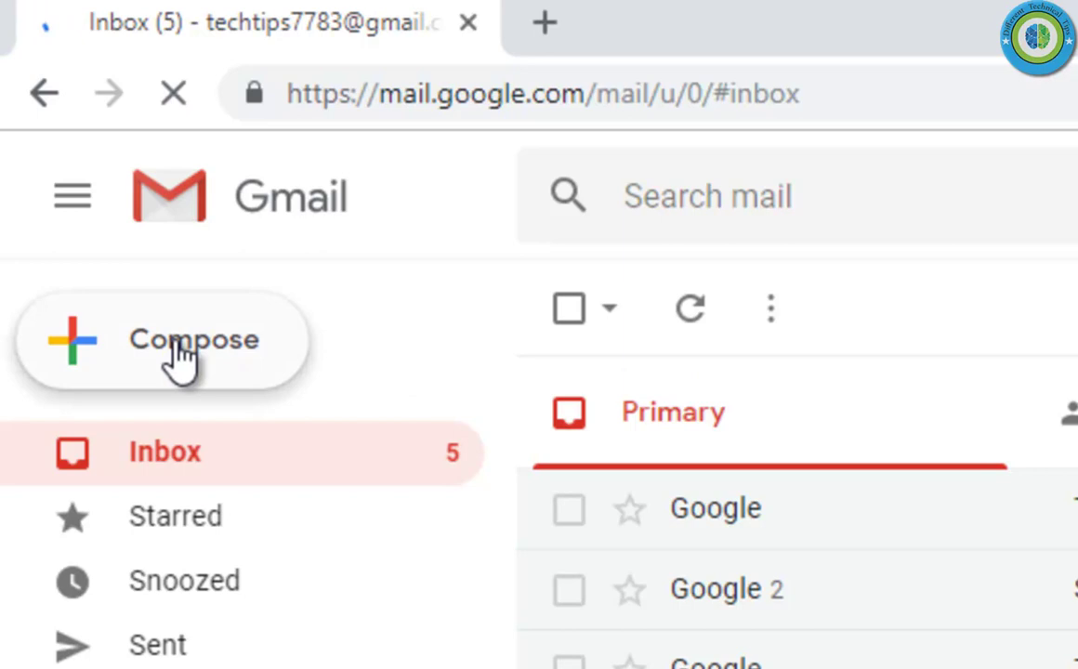
Step: Start a new message addressed to the recipient's e-mail address
{"action": "left_click", "coordinate": [181, 355]}
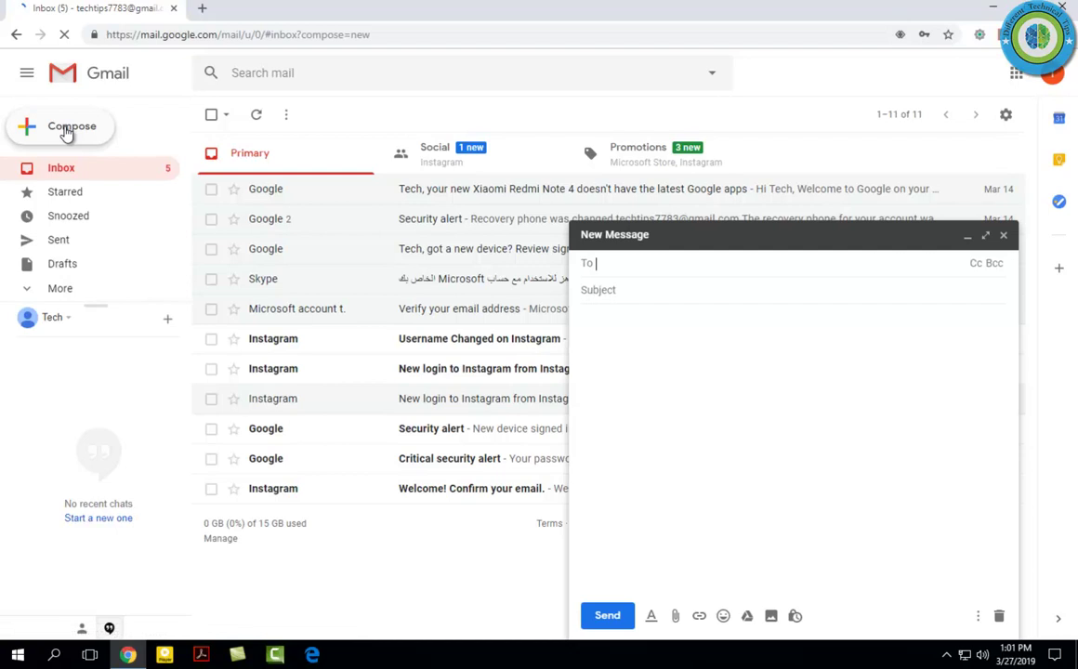
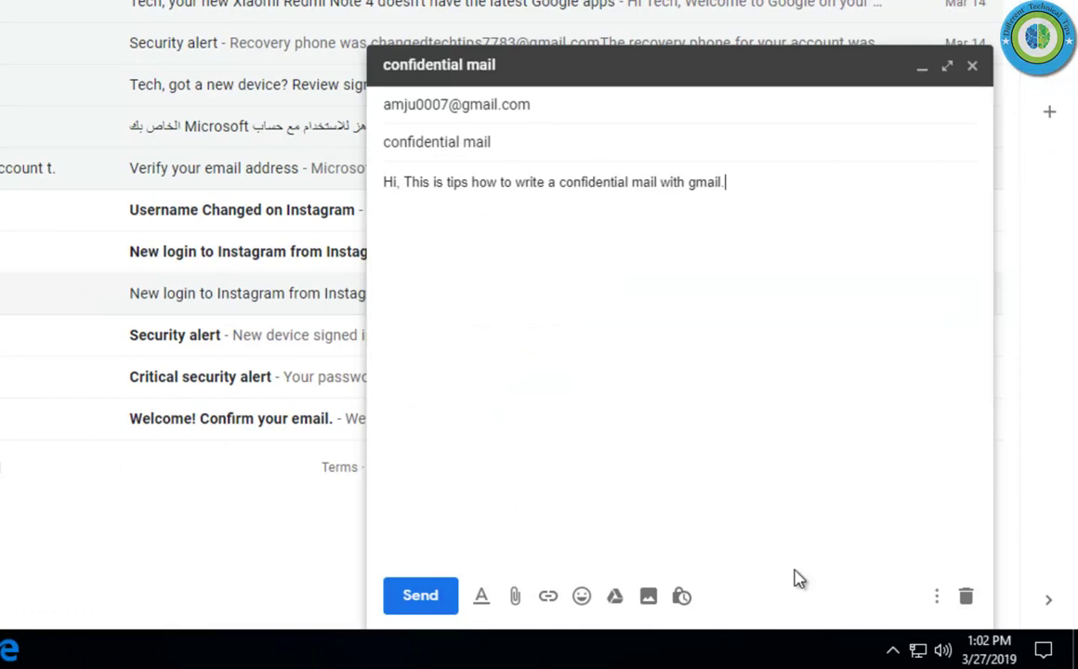
Step: Turn on confidential mode expiring in 1 day (Mar 28, 2019) with no SMS passcode
{"action": "left_click", "coordinate": [682, 599]}
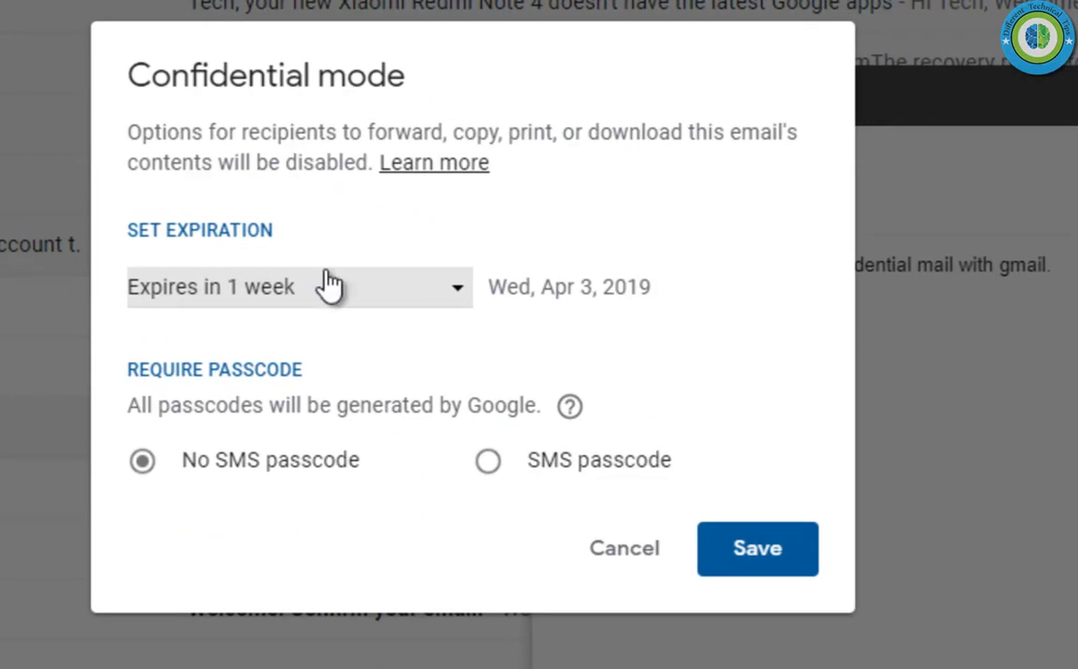
{"action": "left_click", "coordinate": [457, 295]}
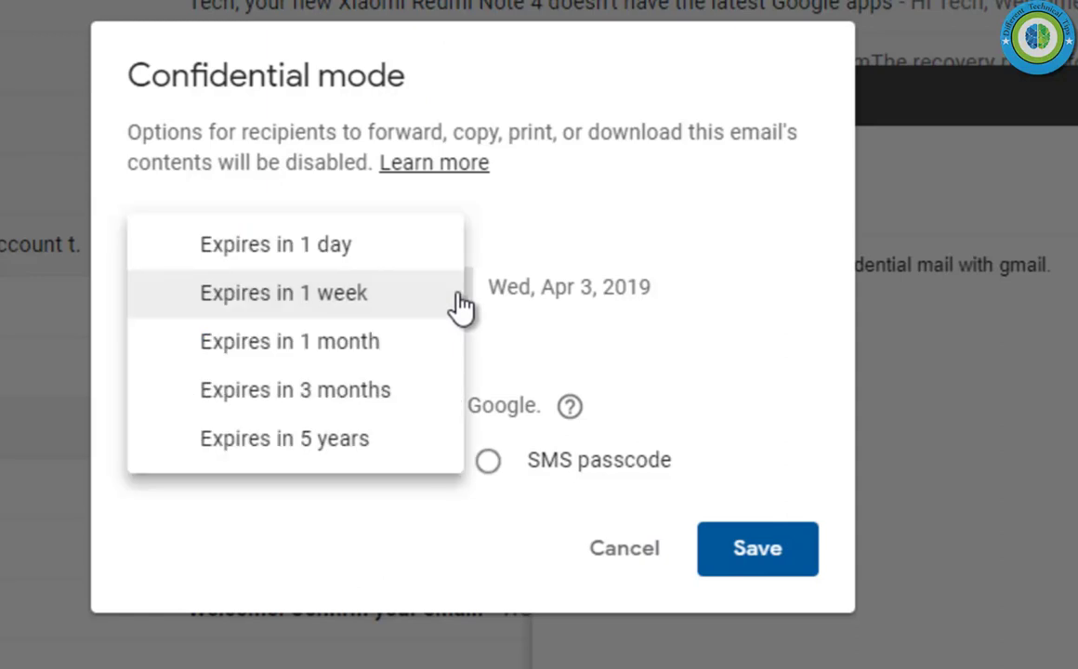
{"action": "left_click", "coordinate": [336, 247]}
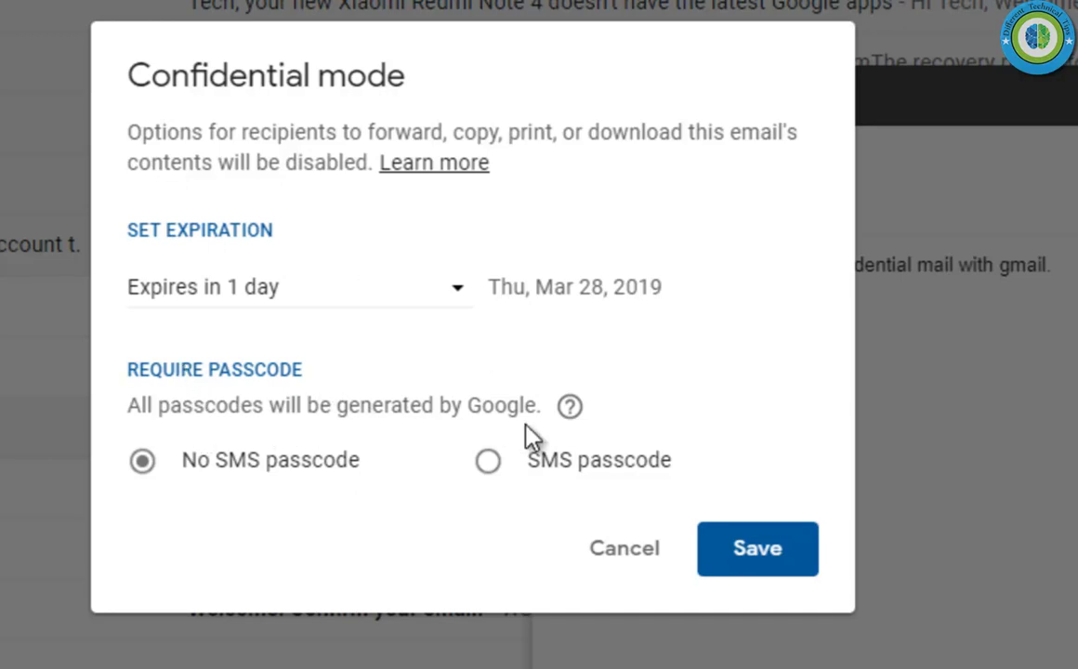
{"action": "left_click", "coordinate": [260, 467]}
Step: Save the confidential-mode settings, send the 'confidential mail' message, and sign out
{"action": "left_click", "coordinate": [781, 556]}
{"action": "left_click", "coordinate": [754, 554]}
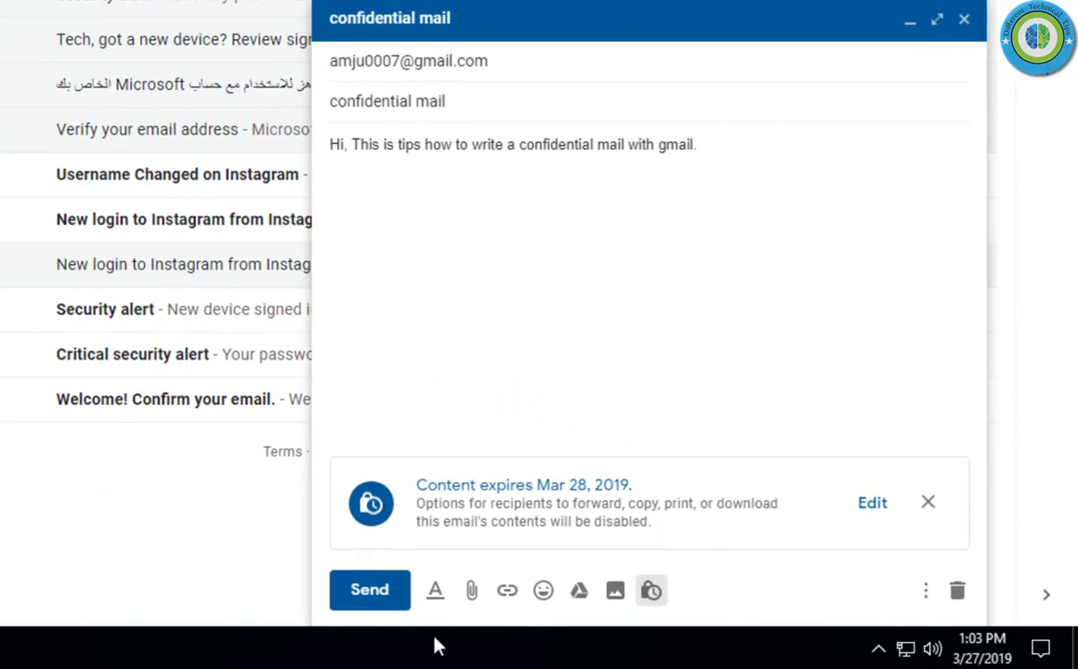
{"action": "left_click", "coordinate": [370, 591]}
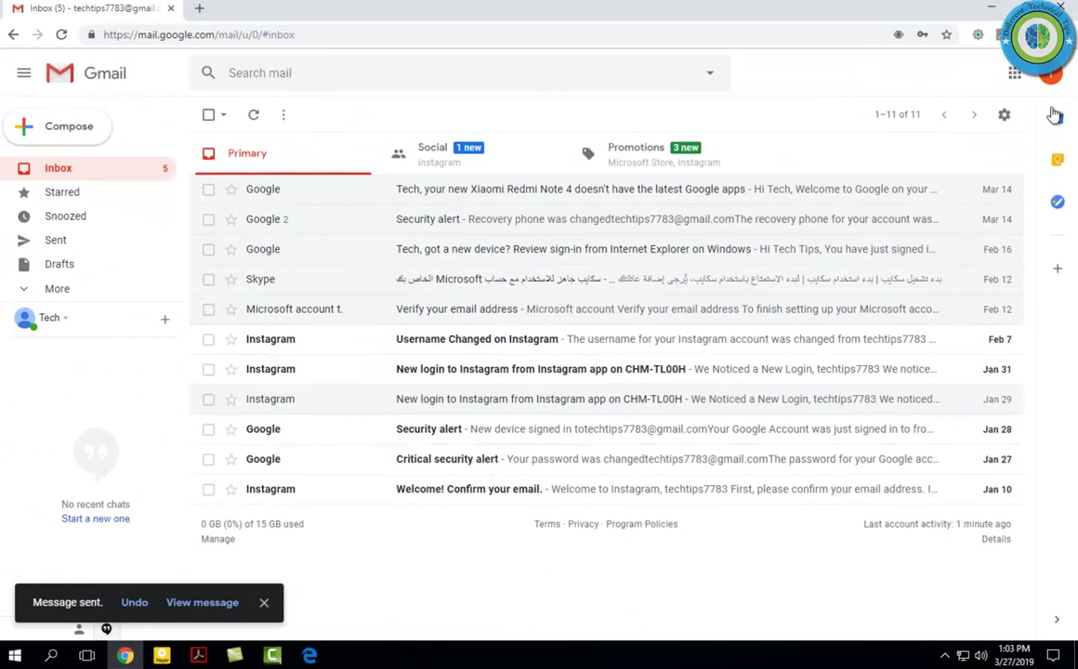
{"action": "left_click", "coordinate": [1052, 76]}
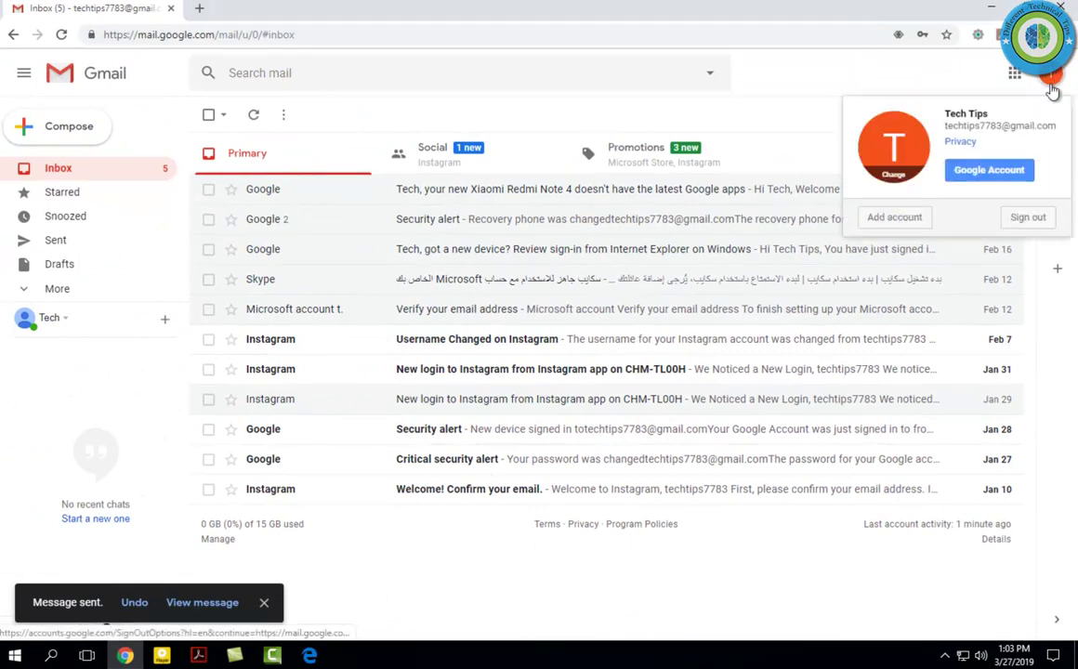
{"action": "left_click", "coordinate": [1027, 217]}
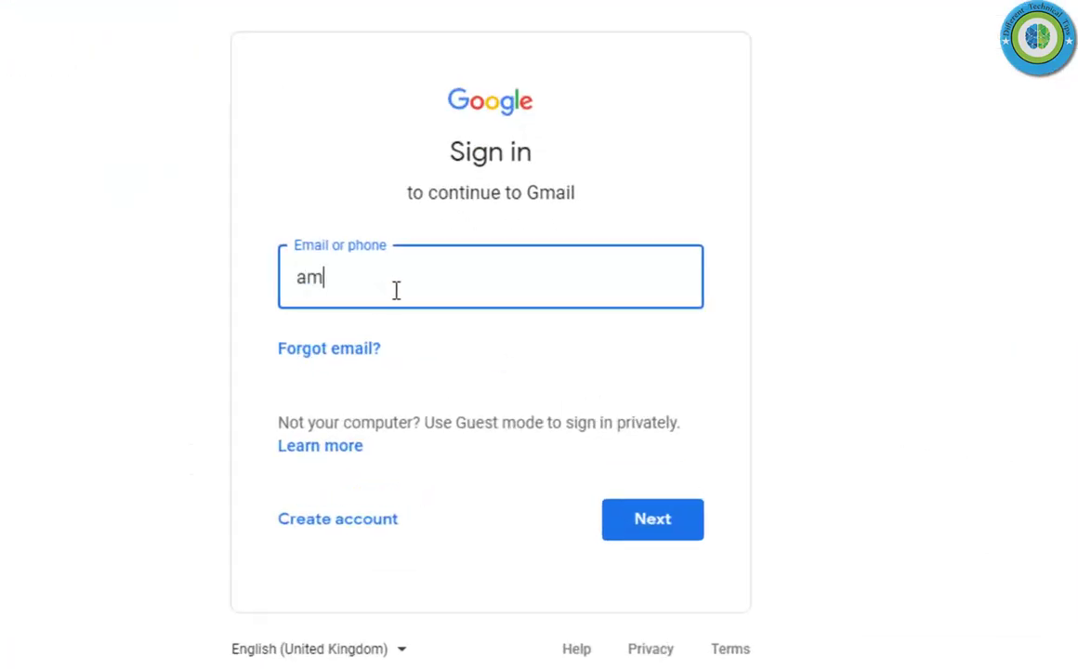
Step: Sign in as the recipient, fixing the typo in the address and entering the password
{"action": "type", "text": "0007@gmau"}
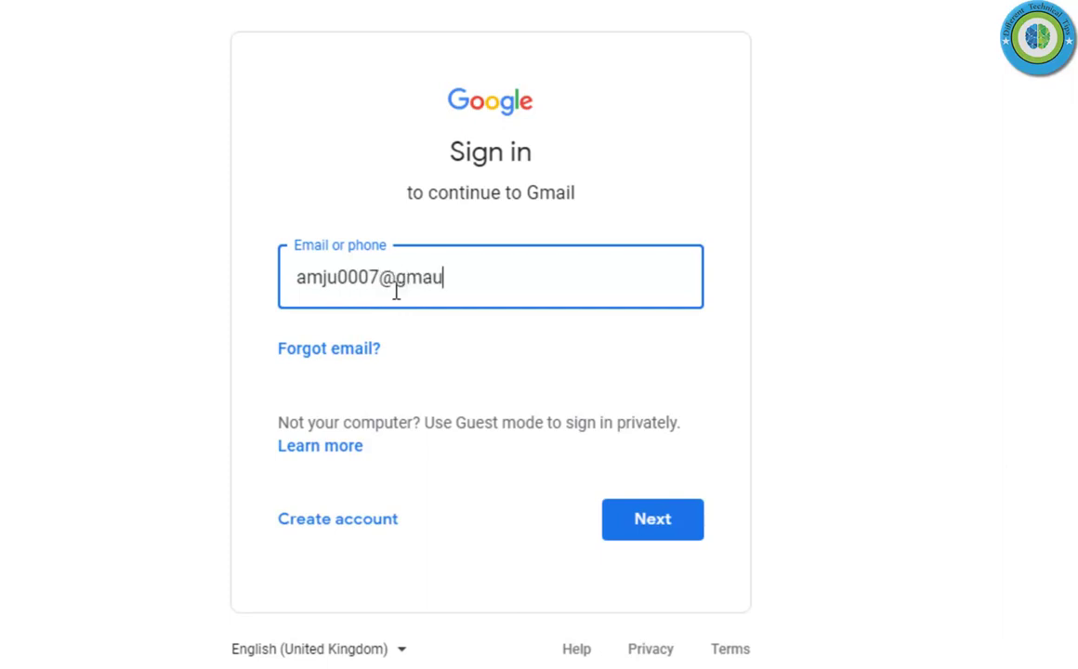
{"action": "key", "text": "BackSpace"}
{"action": "key", "text": "BackSpace"}
{"action": "key", "text": "BackSpace"}
{"action": "key", "text": "BackSpace"}
{"action": "key", "text": "BackSpace"}
{"action": "key", "text": "BackSpace"}
{"action": "type", "text": "7"}
{"action": "key", "text": "Return"}
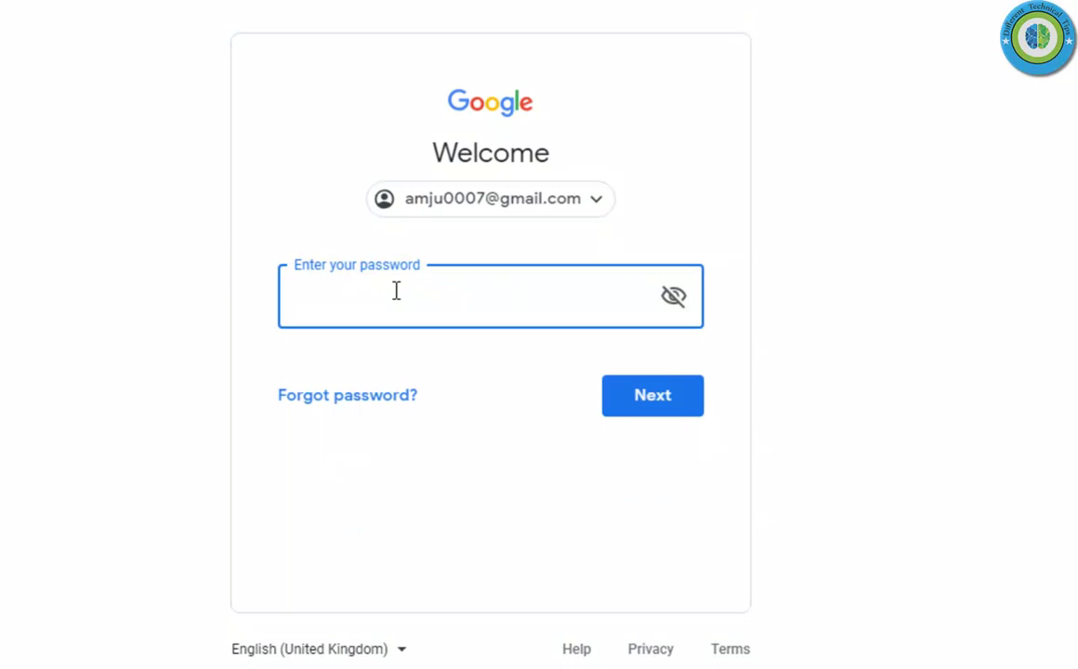
{"action": "type", "text": "•••••••••"}
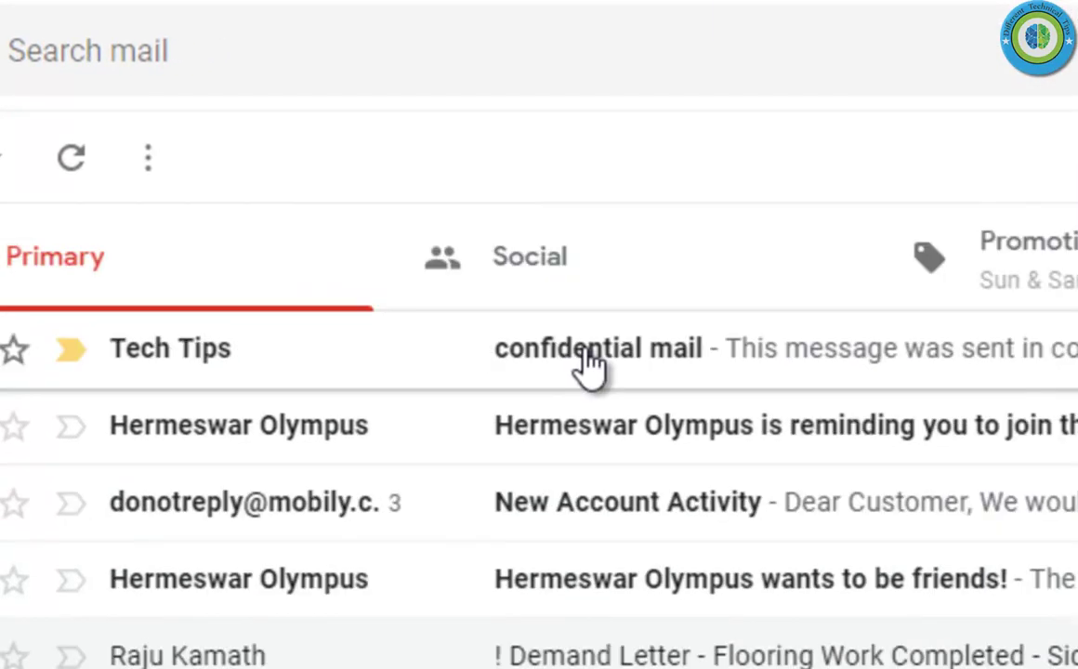
Step: Open the 'confidential mail' message in the recipient's inbox
{"action": "left_click", "coordinate": [588, 364]}
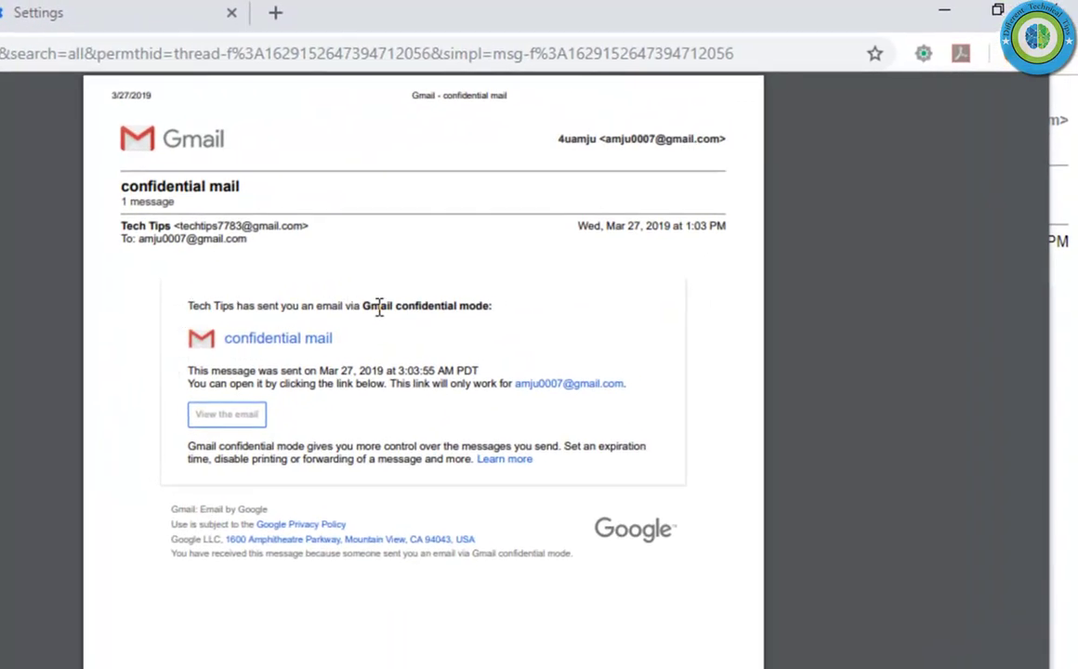
Step: Try selecting 'Gmail confidential mode' to copy and printing with Ctrl+P, then cancel
{"action": "left_click_drag", "start_coordinate": [398, 306], "coordinate": [486, 308]}
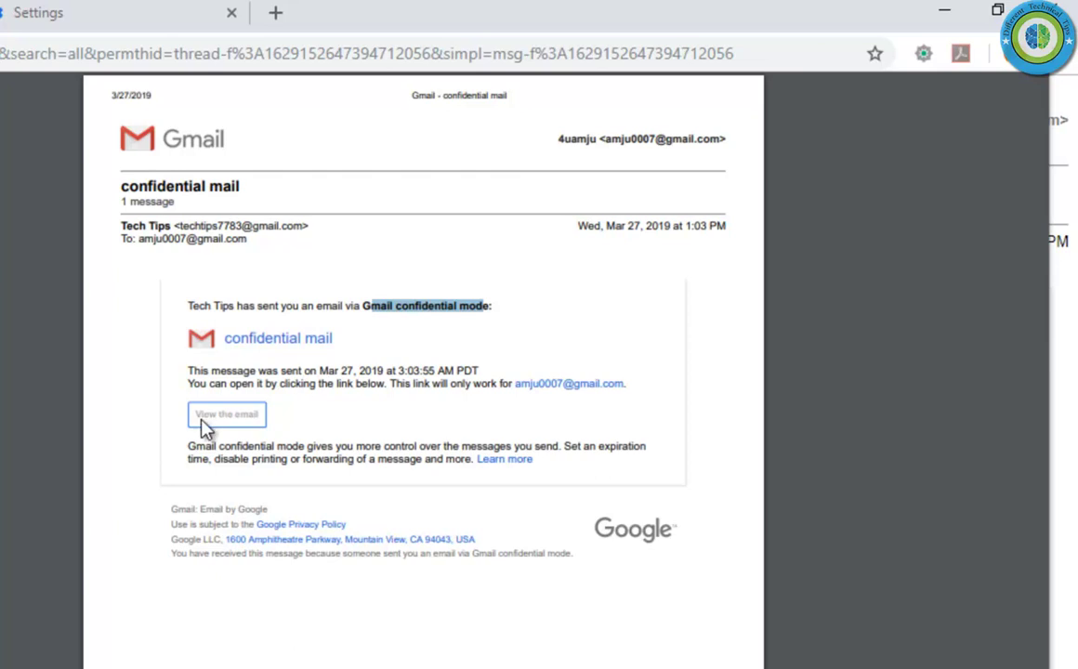
{"action": "key", "text": "ctrl+p"}
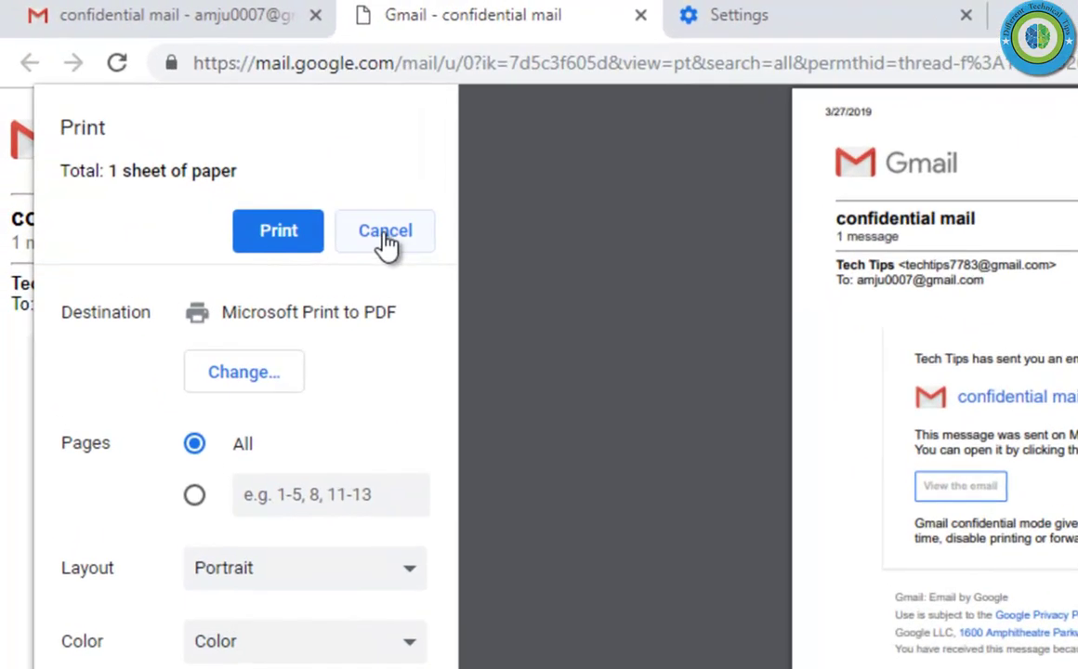
{"action": "left_click", "coordinate": [384, 234]}
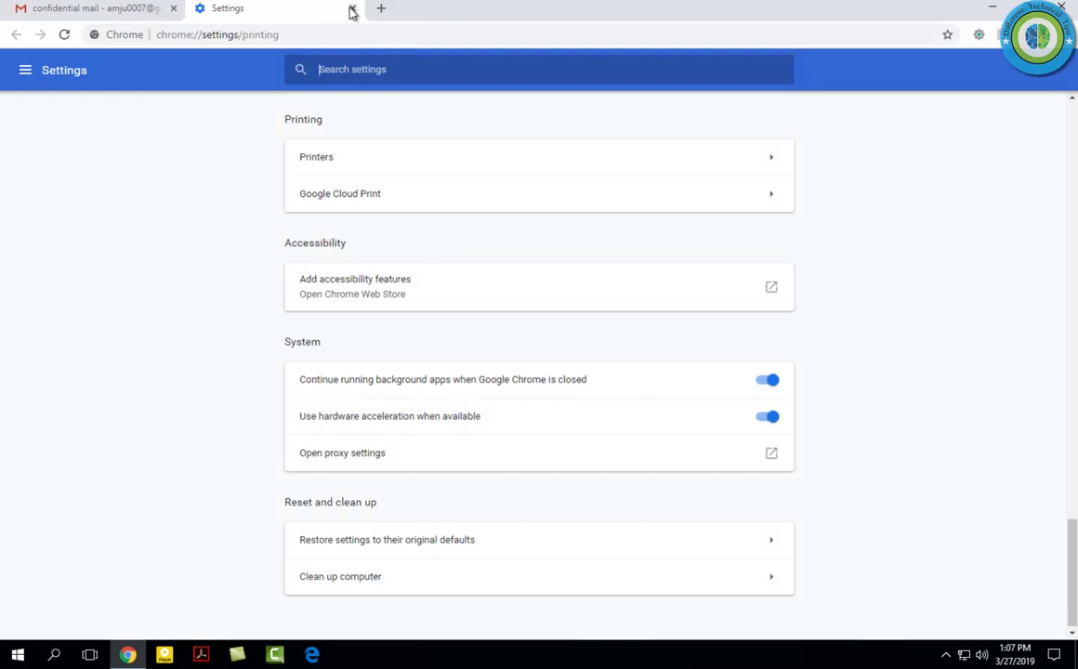
Step: Close the Chrome Settings tab, return to the Inbox, and open the recipient's account menu
{"action": "left_click", "coordinate": [353, 9]}
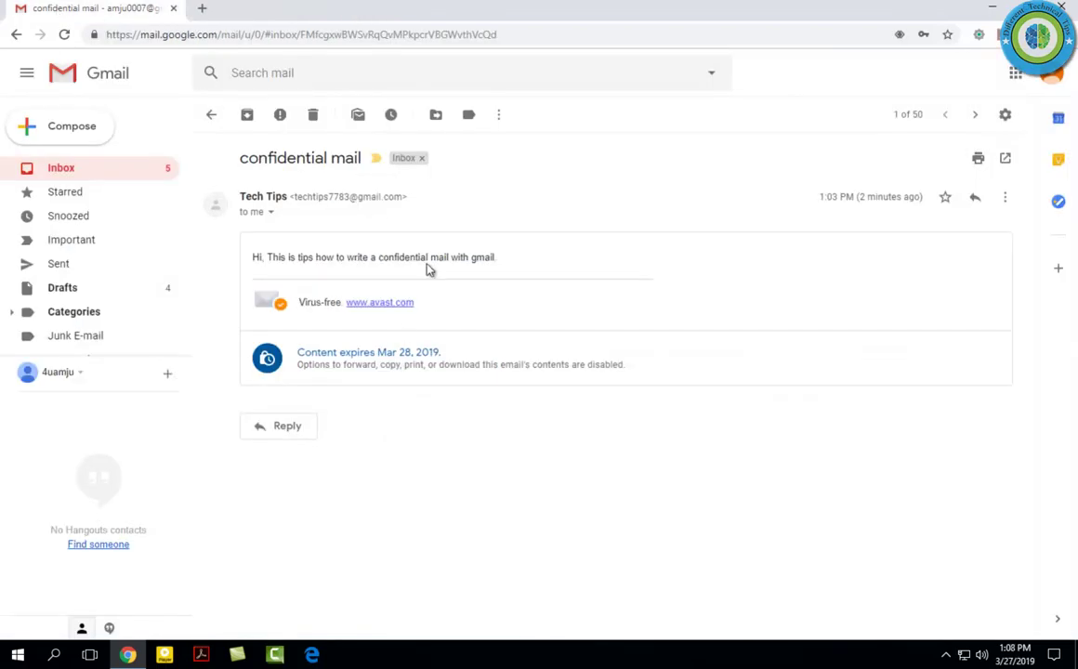
{"action": "left_click", "coordinate": [61, 171]}
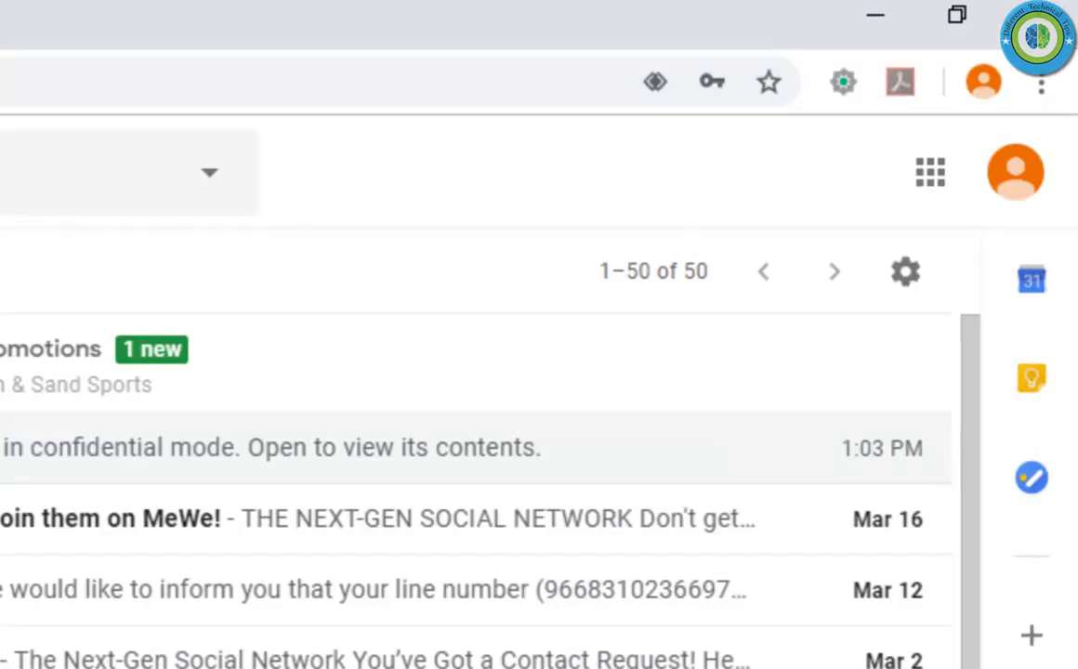
{"action": "left_click", "coordinate": [1020, 184]}
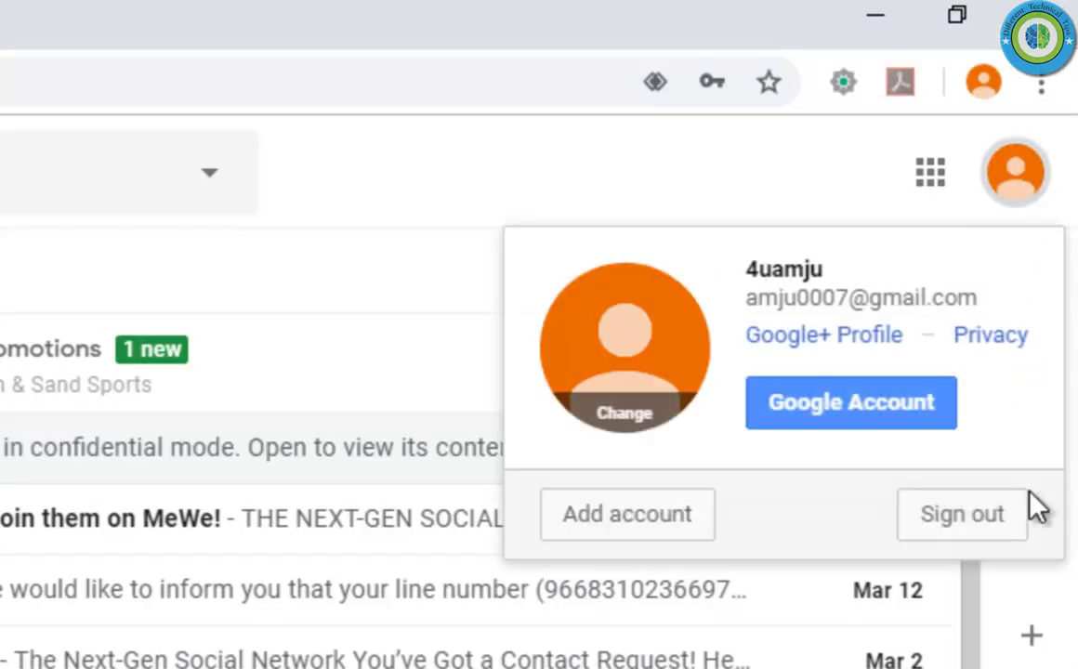